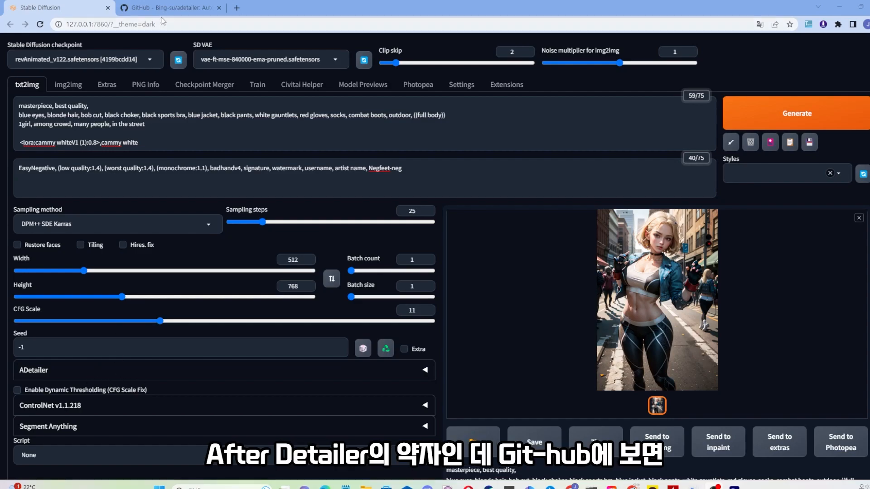
Switch to the Bing-su/adetailer GitHub page and read through the README's options, inpainting mapping and detection model table
left_click(170, 8)
scroll(469, 227, "down", 8)
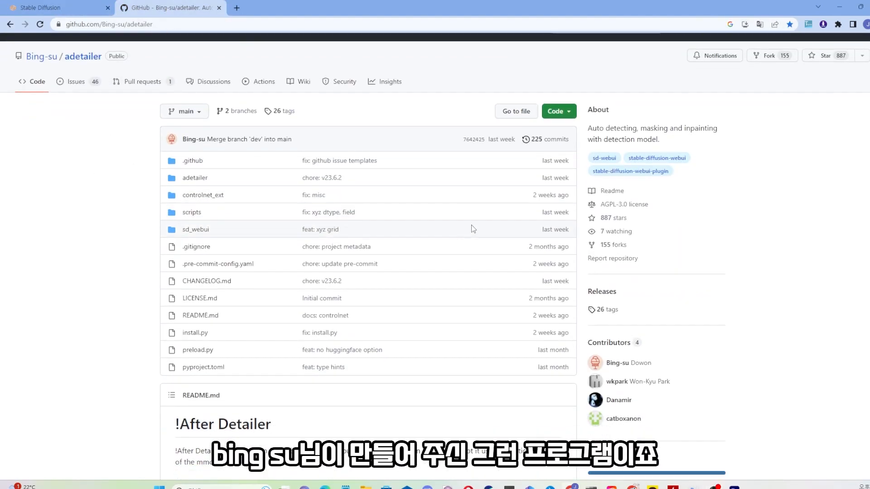
scroll(446, 271, "down", 9)
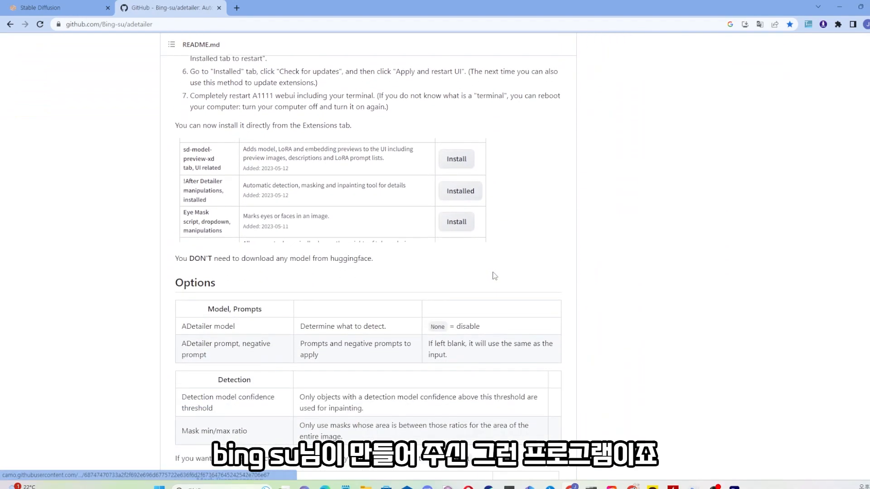
scroll(553, 264, "down", 4)
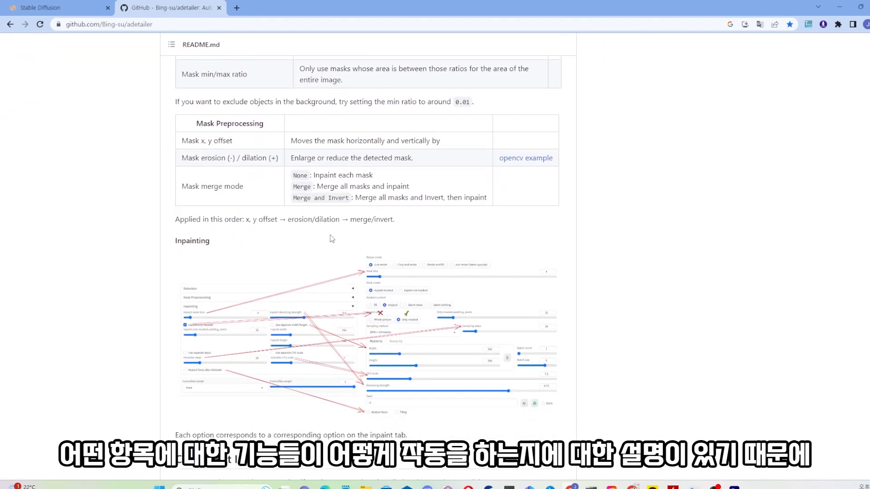
scroll(534, 231, "down", 6)
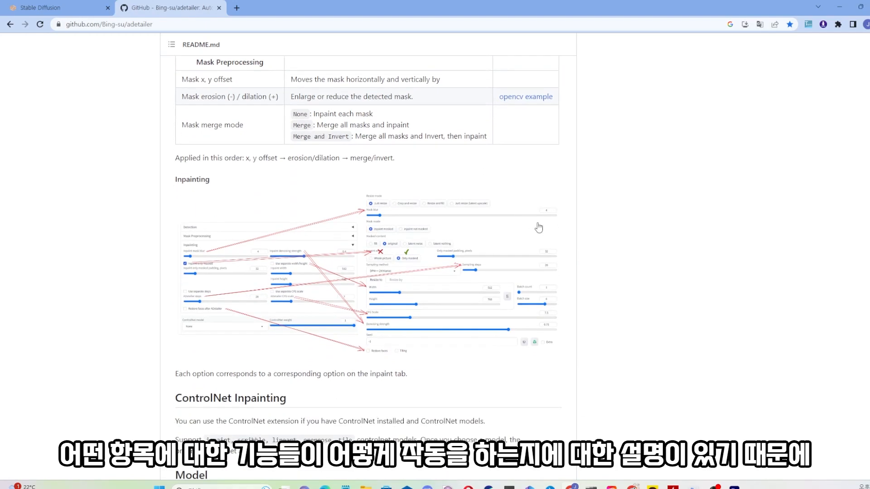
scroll(570, 282, "down", 7)
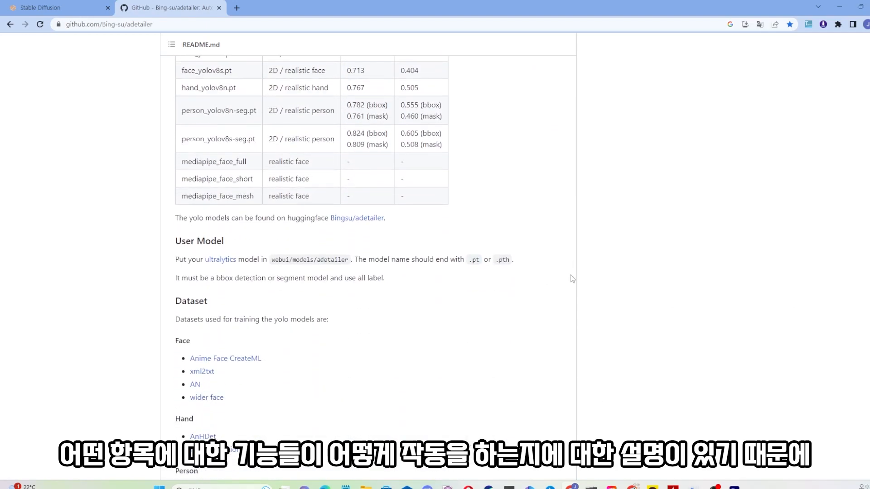
scroll(569, 280, "down", 4)
scroll(569, 281, "up", 5)
scroll(567, 283, "up", 7)
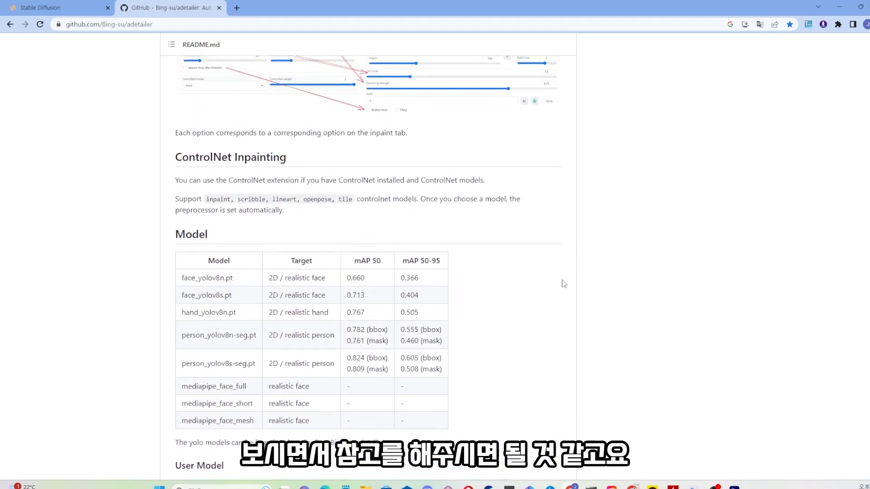
Switch back to the Stable Diffusion web UI and expand the ADetailer section below the seed setting
left_click(76, 5)
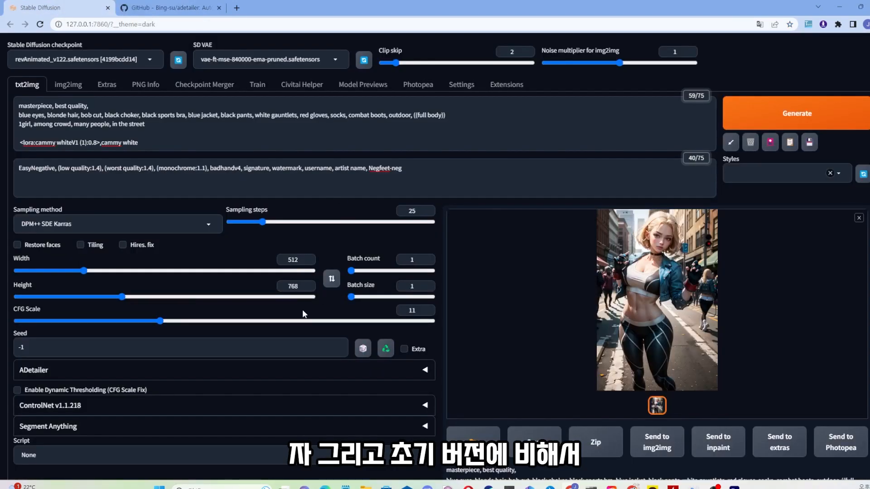
scroll(303, 309, "down", 1)
left_click(200, 371)
scroll(248, 312, "down", 1)
scroll(247, 312, "down", 2)
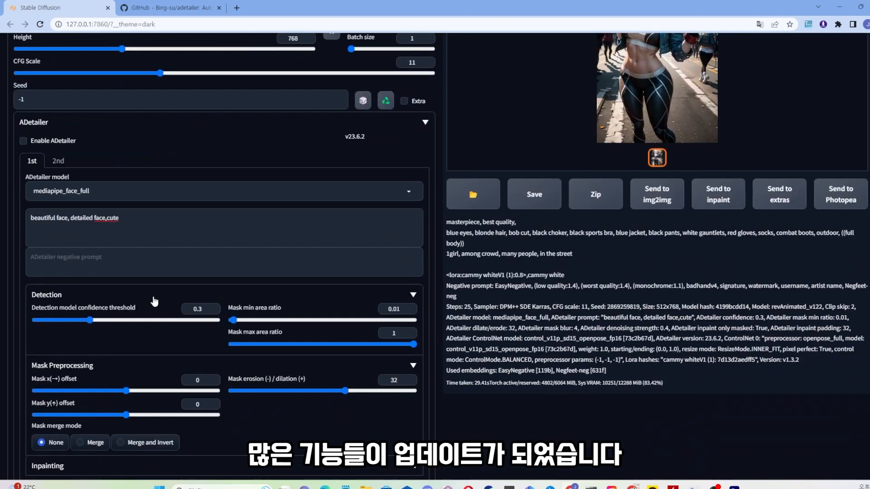
Examine ADetailer's Detection, Mask Preprocessing, Inpainting and ControlNet settings for the first model
left_click(162, 294)
scroll(145, 302, "down", 2)
left_click(81, 177)
left_click(81, 177)
scroll(121, 181, "down", 2)
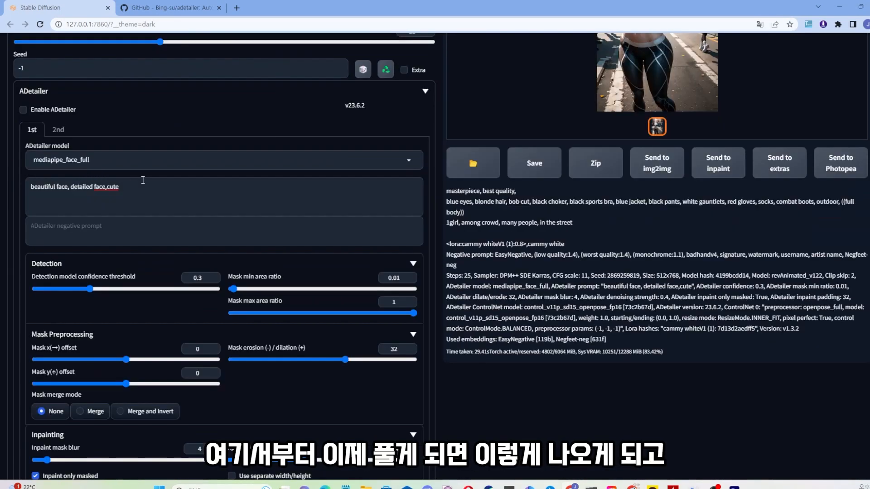
scroll(88, 263, "down", 2)
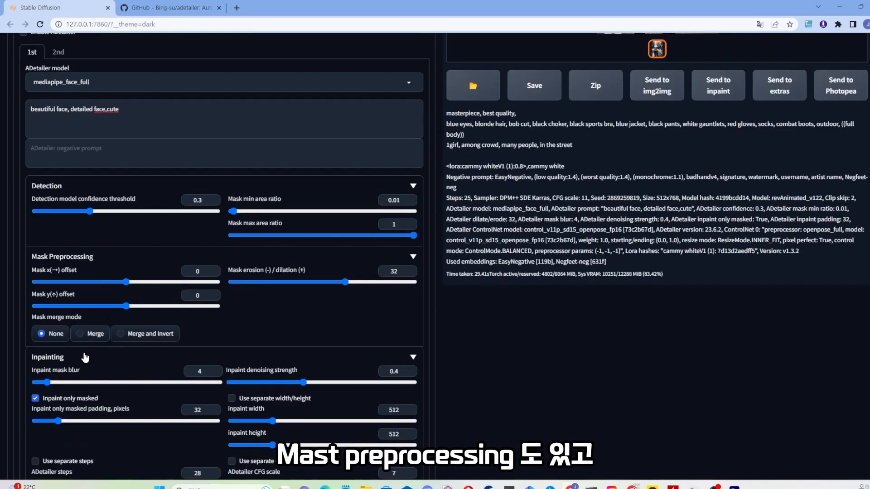
scroll(136, 348, "down", 2)
scroll(136, 347, "down", 4)
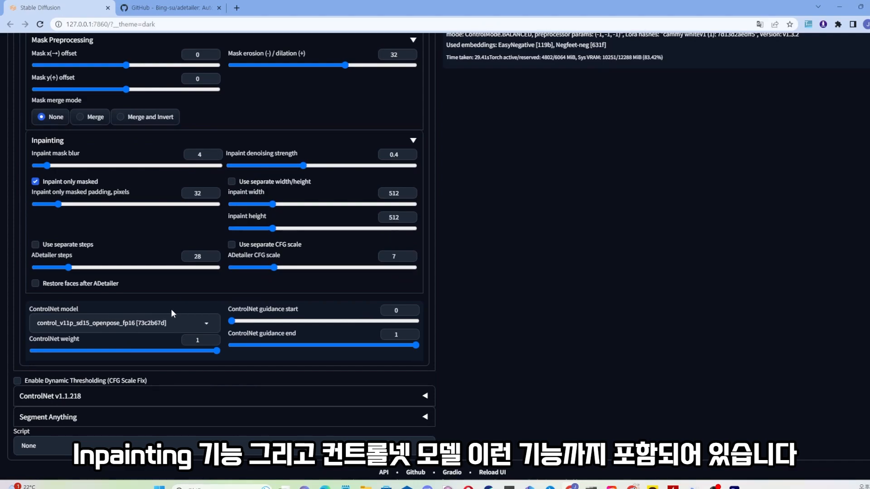
scroll(178, 312, "up", 7)
scroll(195, 327, "down", 6)
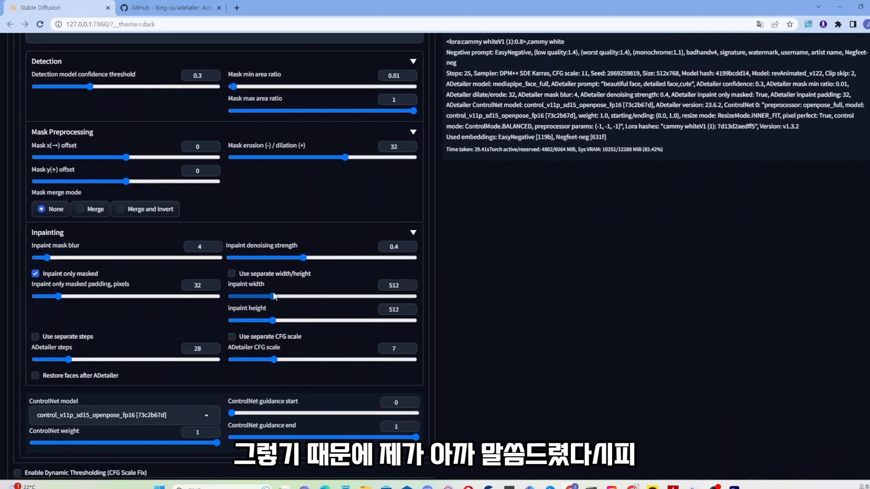
scroll(412, 272, "up", 2)
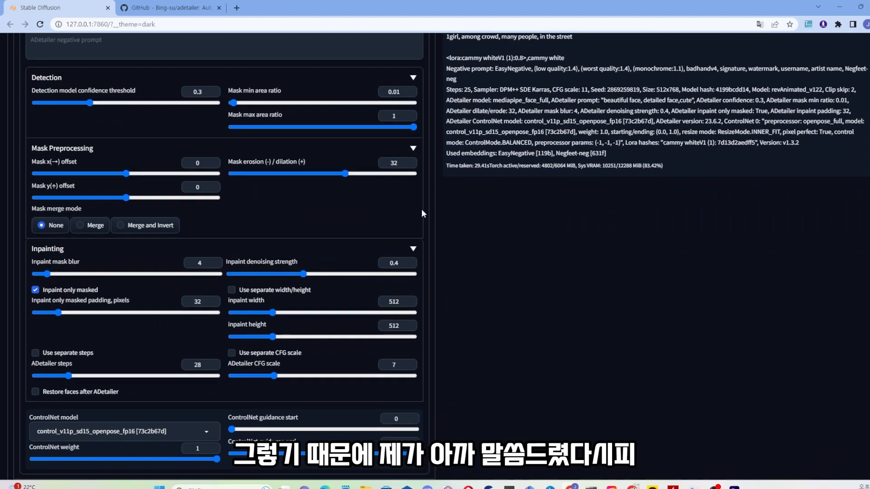
scroll(442, 245, "up", 2)
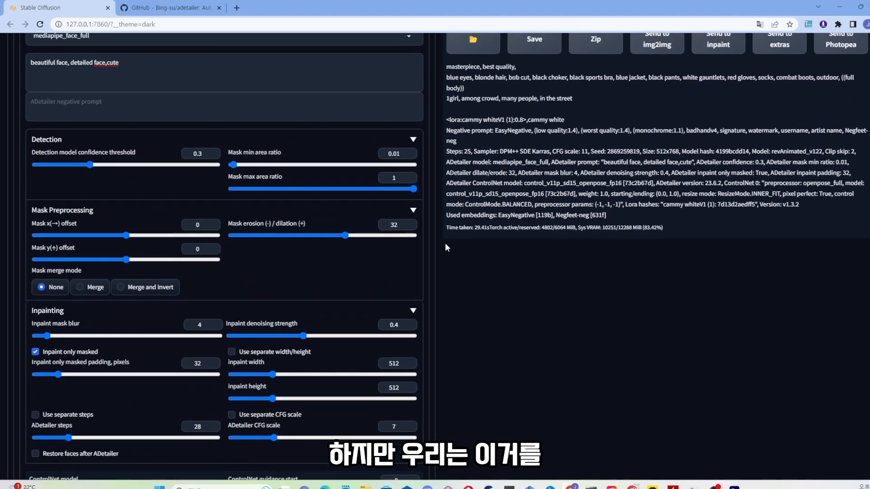
scroll(471, 265, "up", 2)
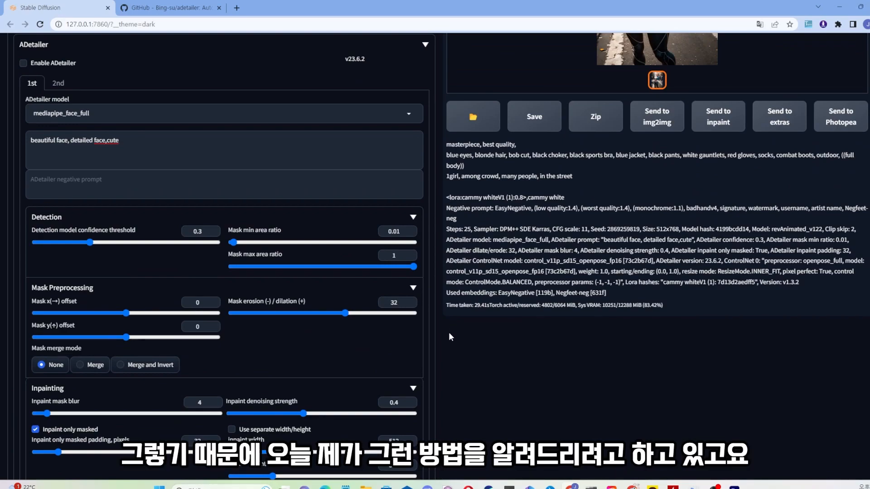
scroll(464, 331, "down", 1)
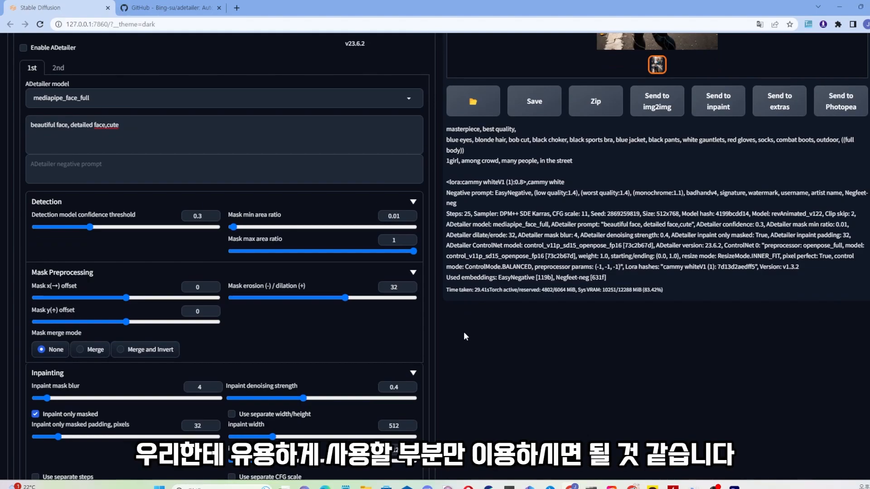
scroll(463, 337, "down", 5)
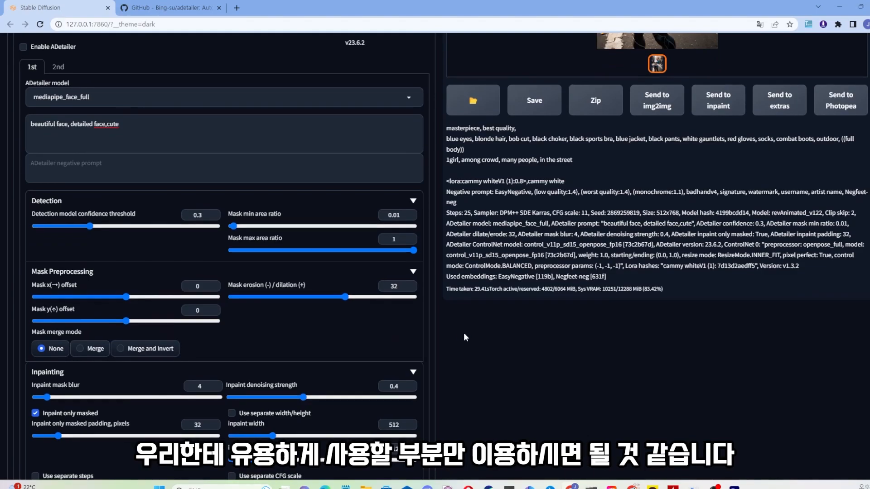
View ADetailer's second model configuration and return to the first one
scroll(462, 337, "up", 15)
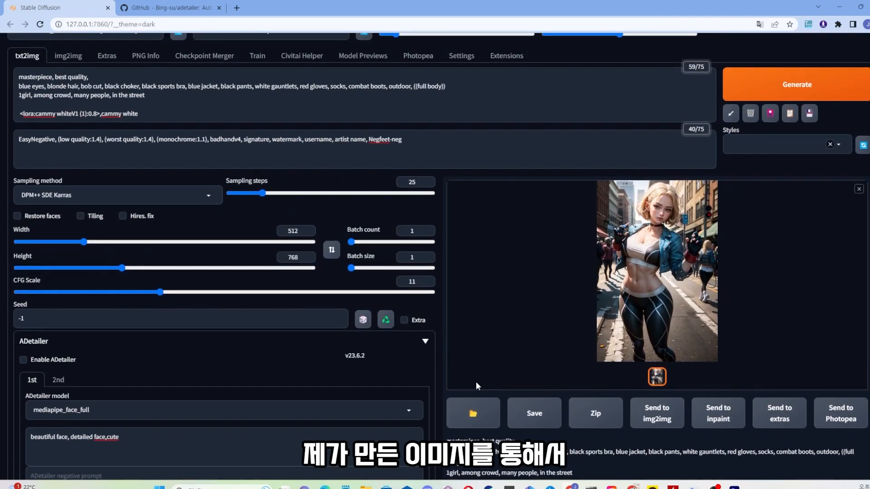
scroll(445, 370, "down", 2)
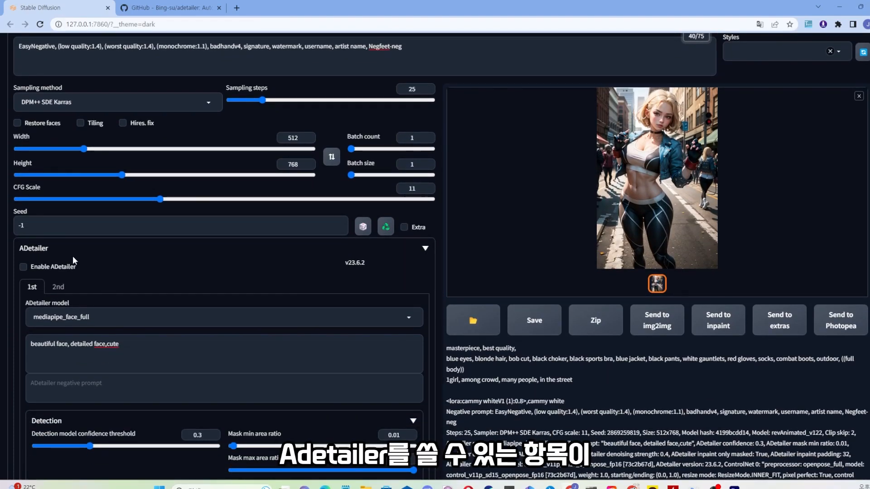
left_click(58, 287)
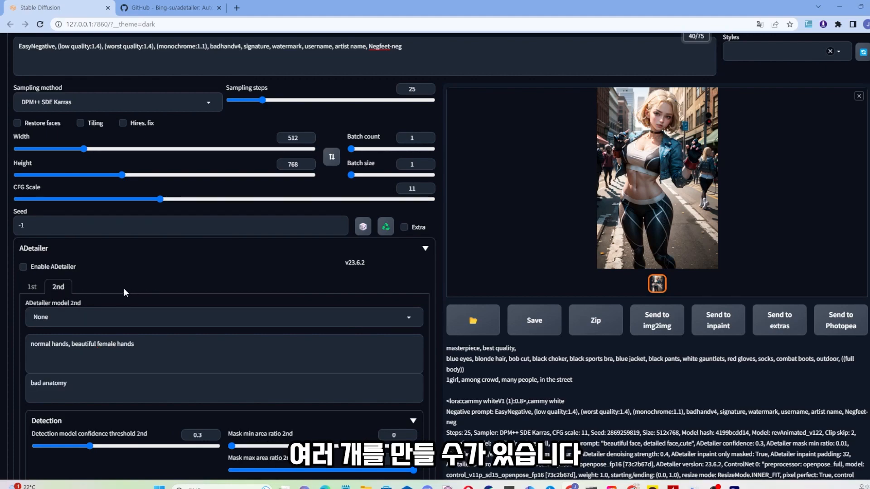
scroll(440, 305, "down", 3)
scroll(429, 324, "up", 2)
left_click(31, 257)
scroll(32, 262, "up", 2)
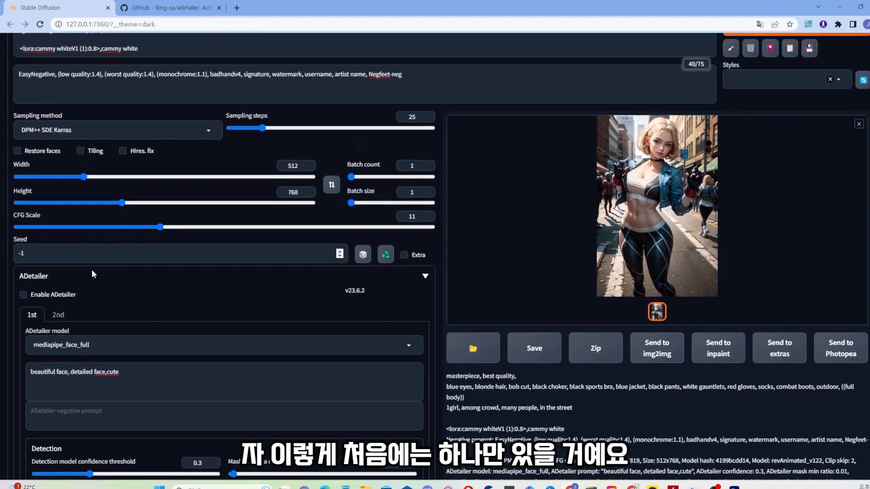
scroll(270, 333, "up", 3)
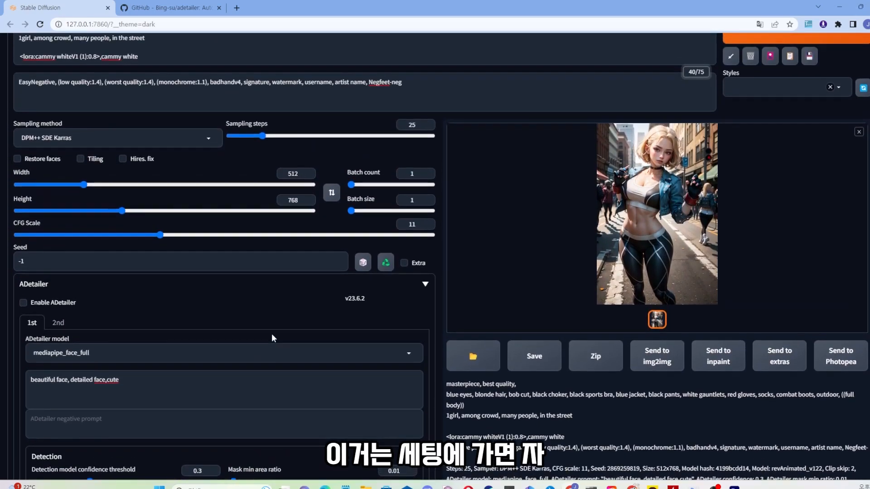
In the ADetailer page of the settings, try Max models at 5 and return it to 2
left_click(469, 93)
scroll(463, 135, "down", 3)
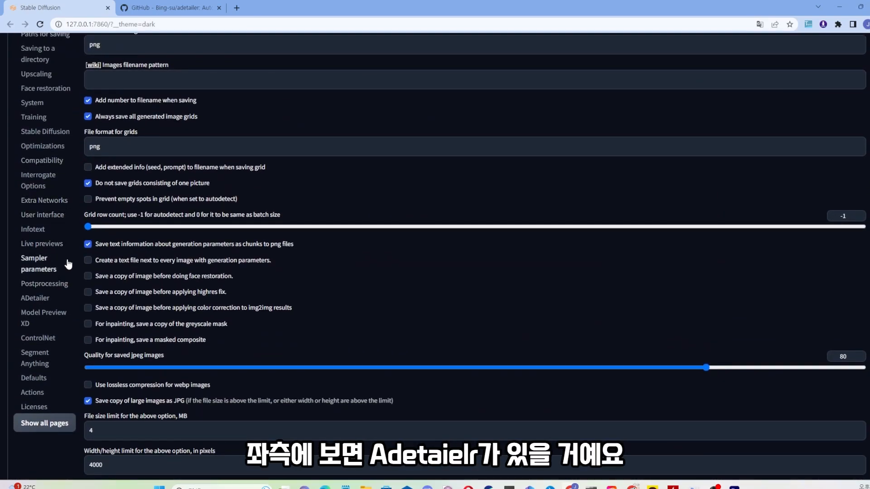
left_click(35, 298)
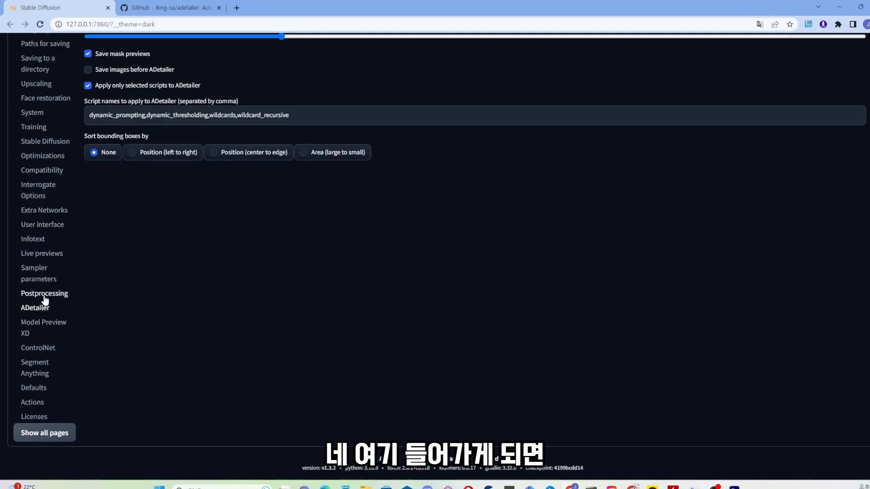
scroll(232, 222, "up", 5)
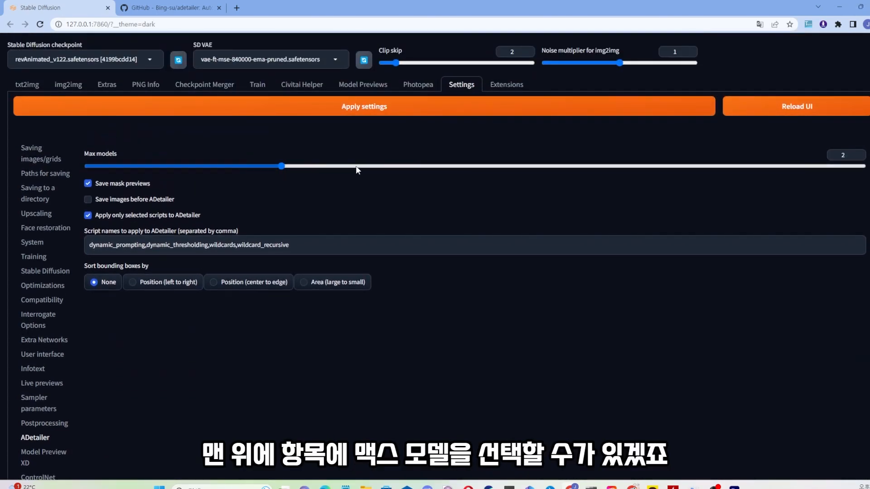
left_click_drag(301, 166, 796, 176)
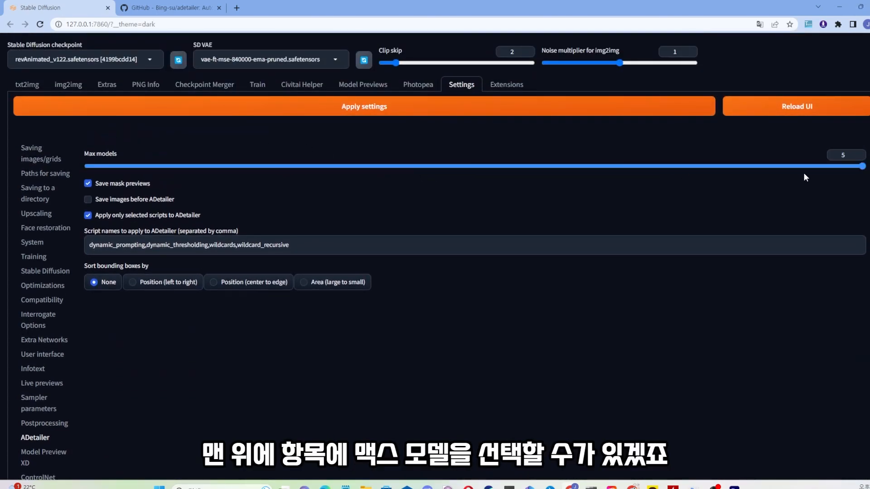
left_click_drag(862, 166, 311, 166)
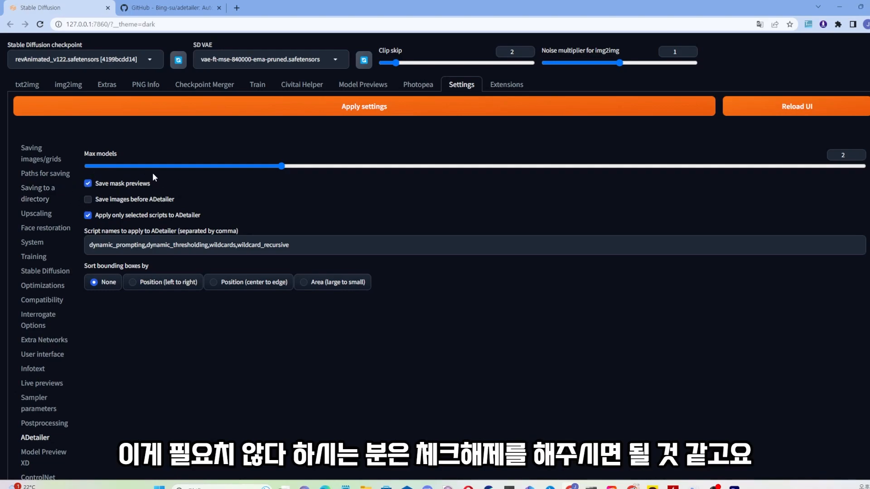
Return to txt2img and check the ADetailer version and the web UI version information at the end of the page
left_click(27, 85)
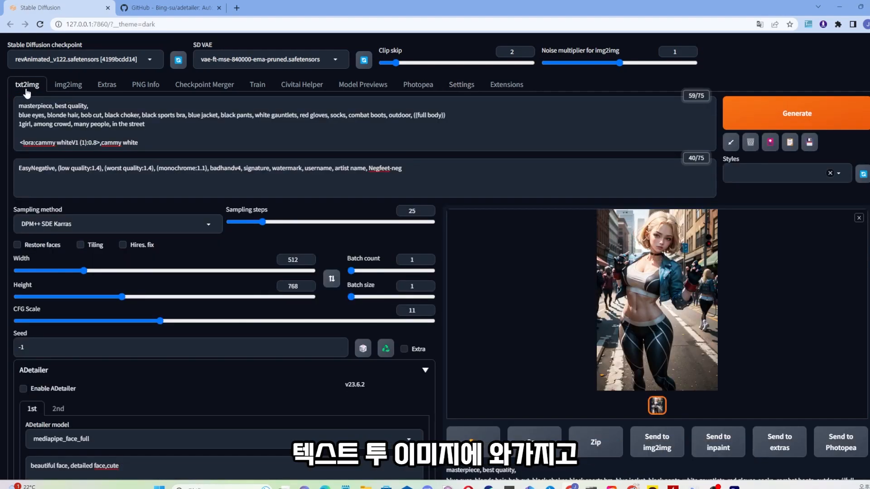
scroll(175, 280, "down", 1)
scroll(175, 275, "down", 1)
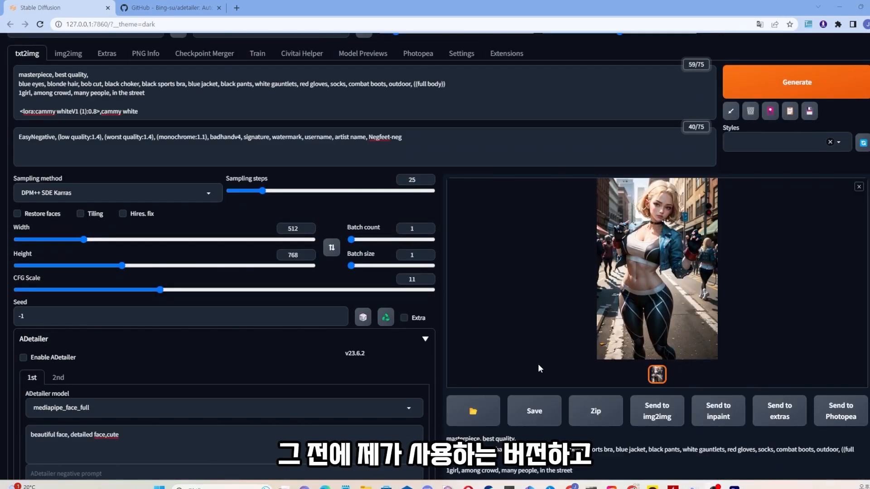
scroll(501, 355, "down", 5)
scroll(494, 372, "down", 7)
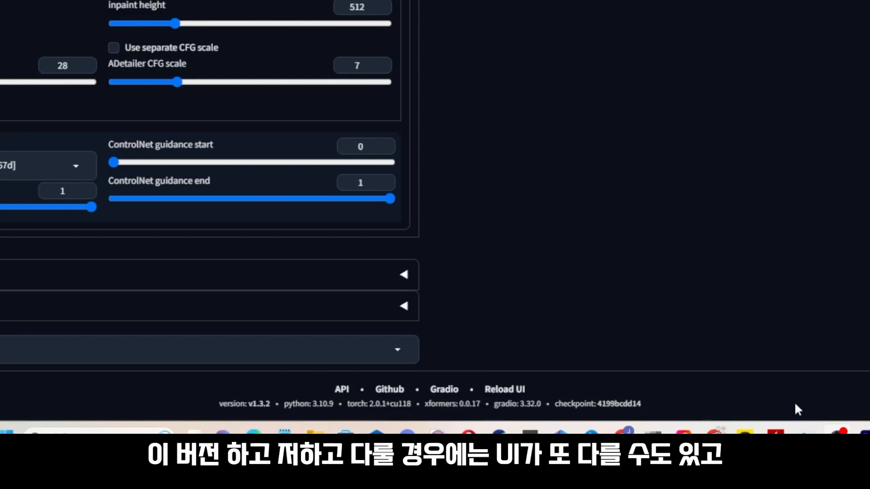
scroll(243, 249, "up", 3)
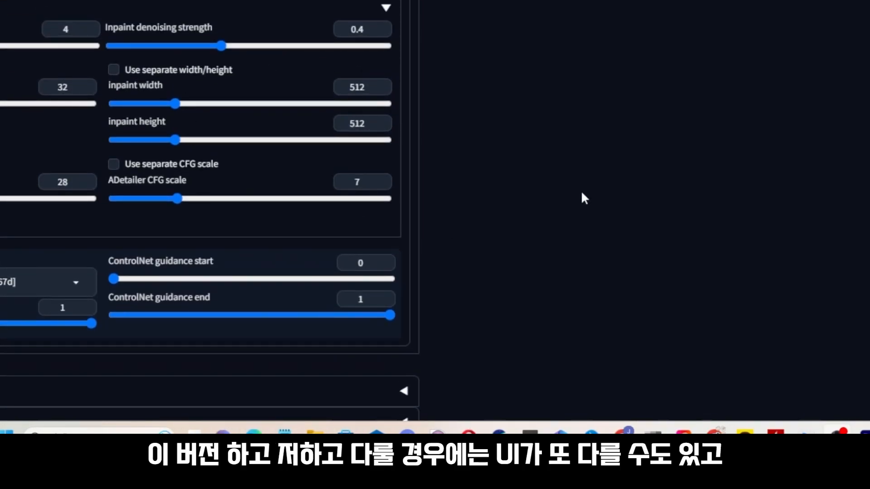
scroll(684, 179, "down", 1)
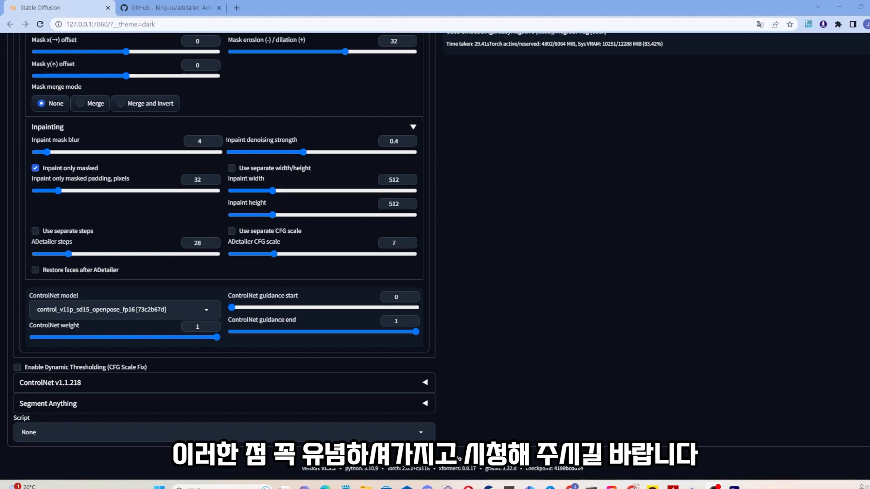
scroll(27, 70, "up", 15)
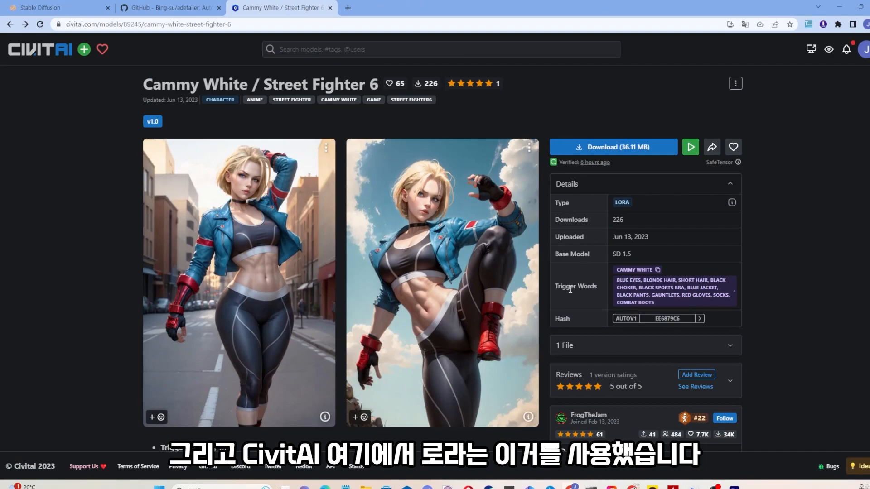
Open the first Cammy White sample image on Civitai to view its generation data, and return to Stable Diffusion
left_click(272, 281)
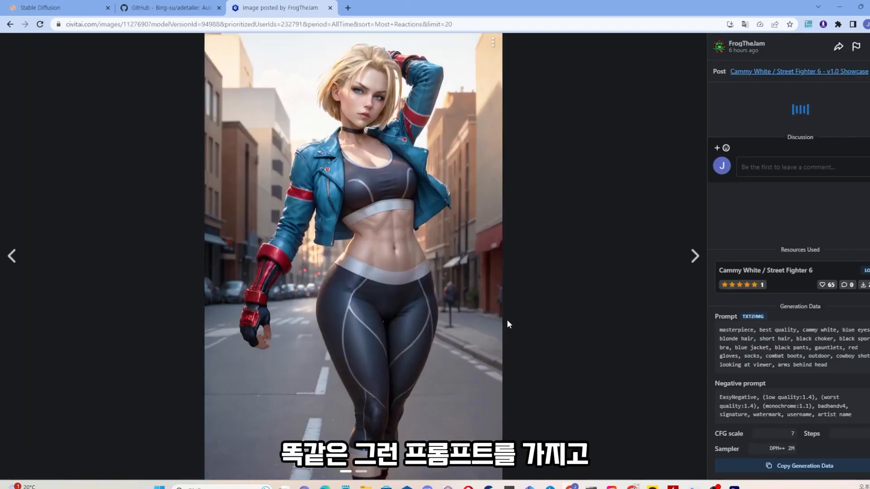
left_click(70, 10)
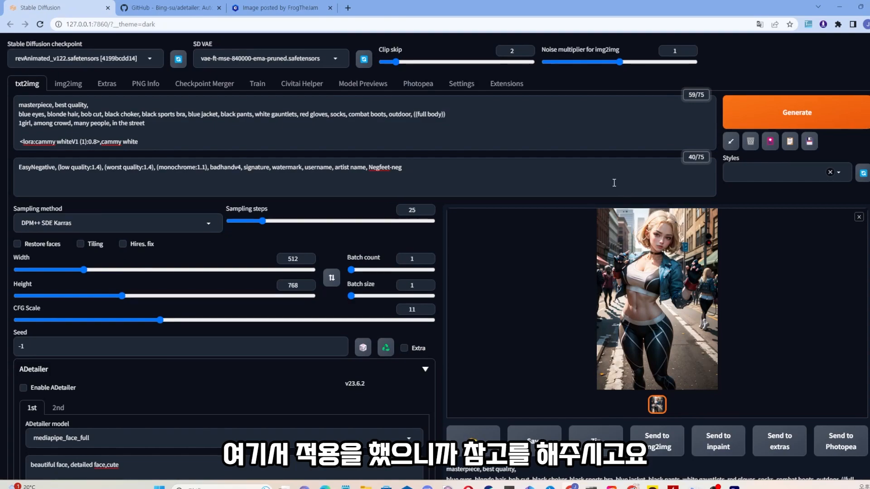
Enable ADetailer for the txt2img generation
scroll(116, 241, "down", 2)
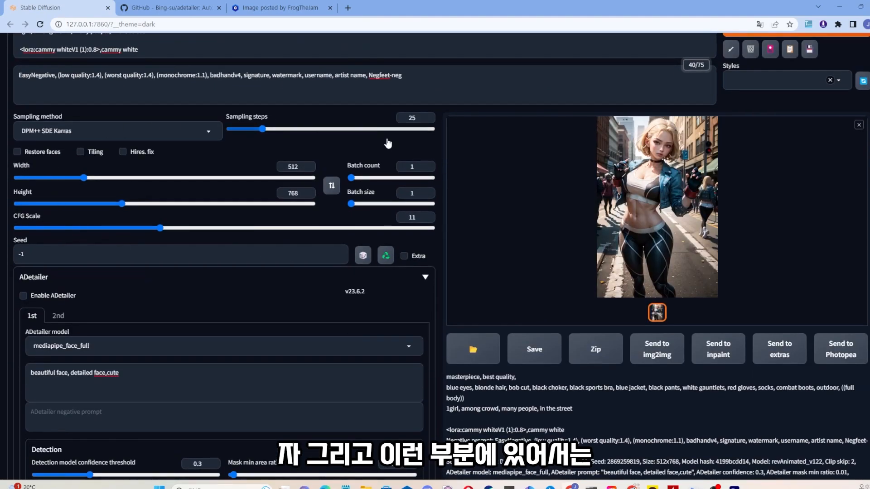
scroll(460, 233, "down", 2)
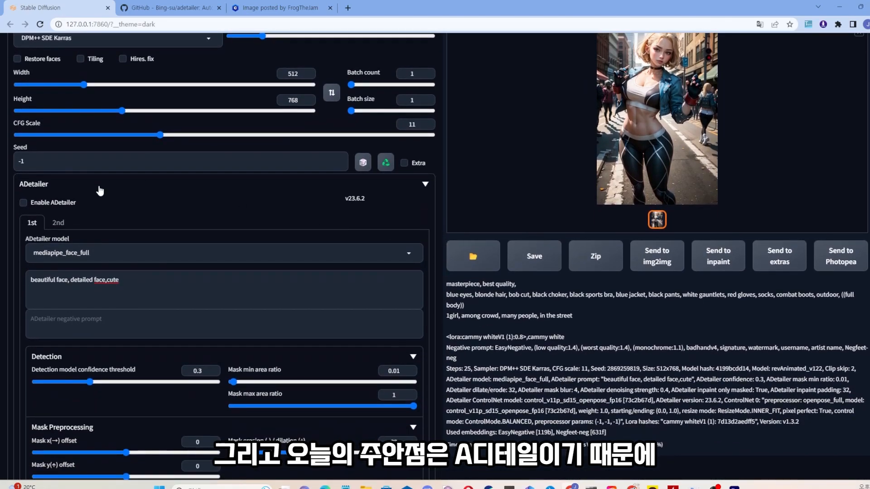
left_click(22, 201)
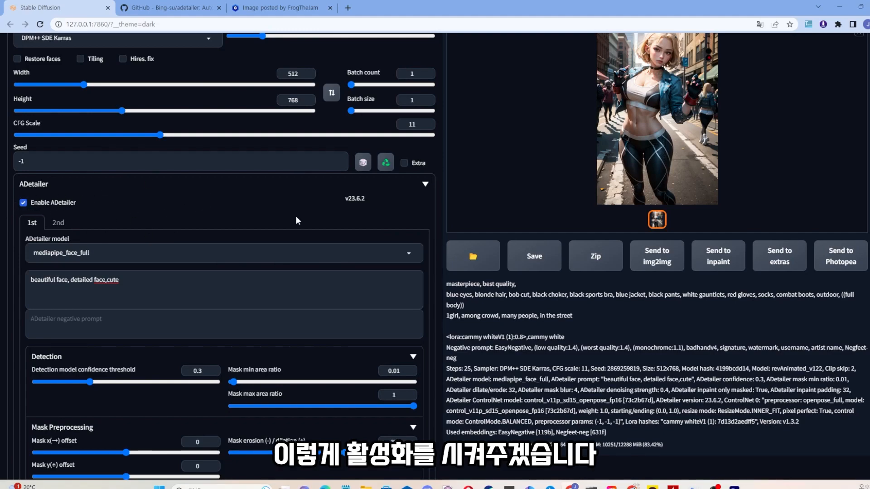
Examine the detection models offered for the first ADetailer configuration, keeping mediapipe_face_full selected
left_click(409, 254)
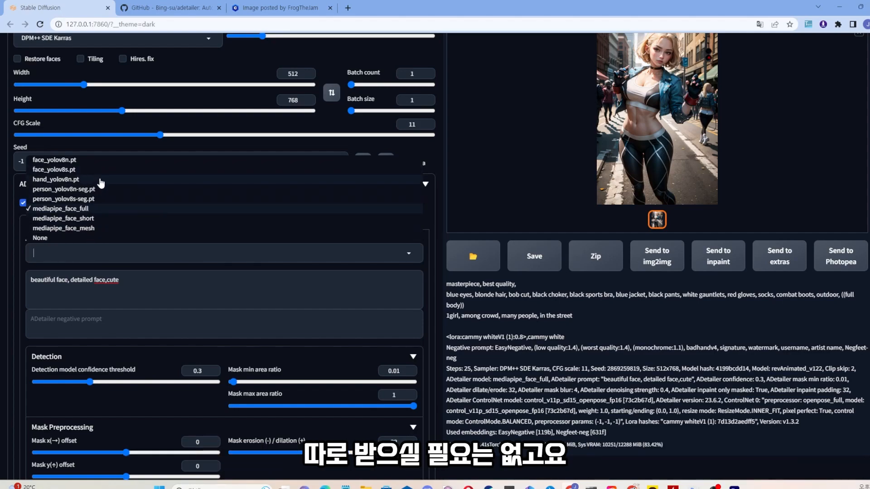
left_click(442, 222)
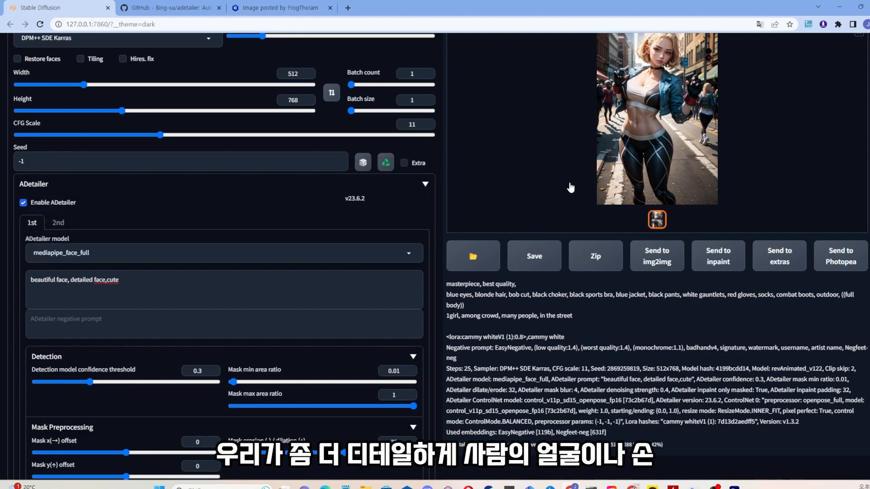
left_click(413, 256)
left_click(413, 256)
left_click(441, 215)
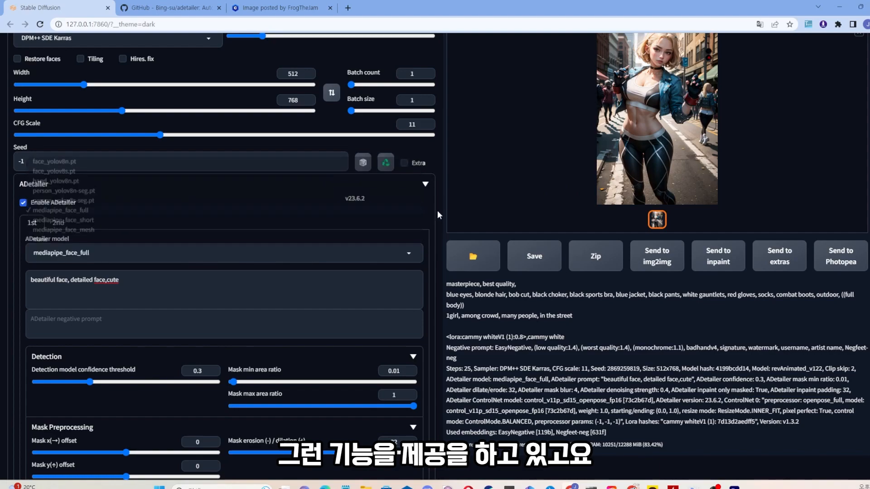
Examine the model list and options of the second ADetailer configuration, and return to the first one
left_click(59, 223)
left_click(143, 256)
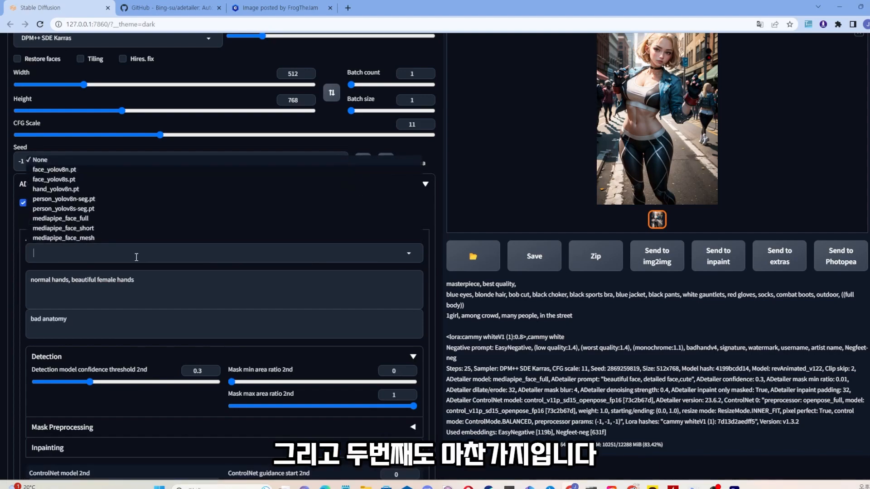
left_click(442, 203)
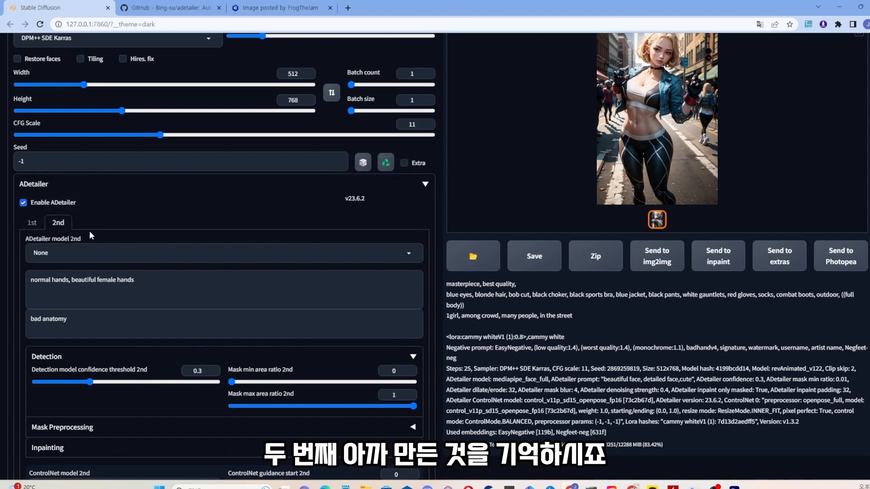
scroll(284, 437, "down", 2)
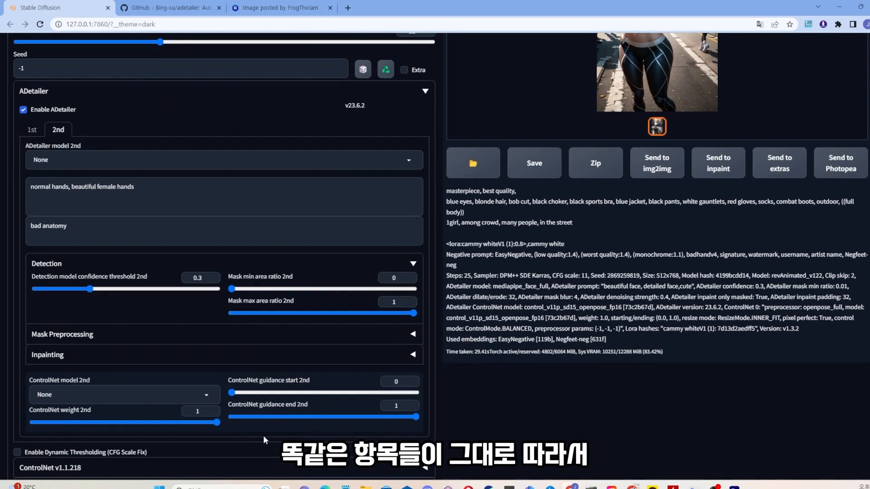
scroll(194, 437, "up", 2)
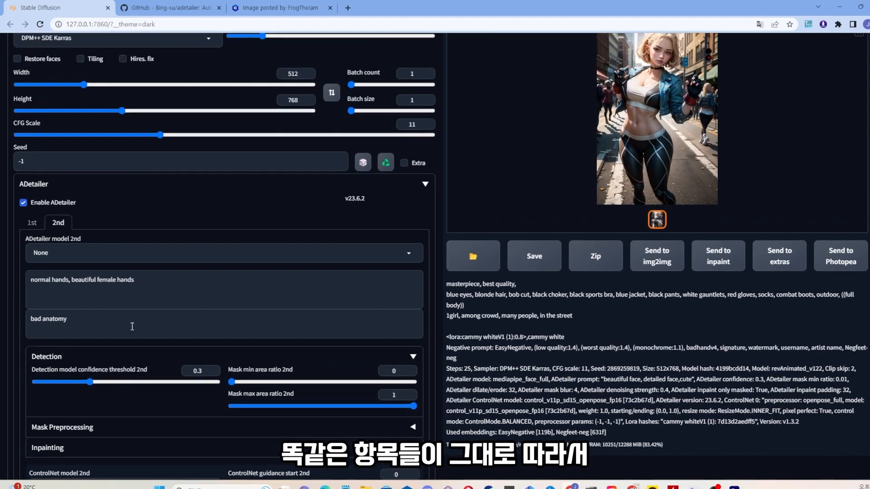
left_click(32, 222)
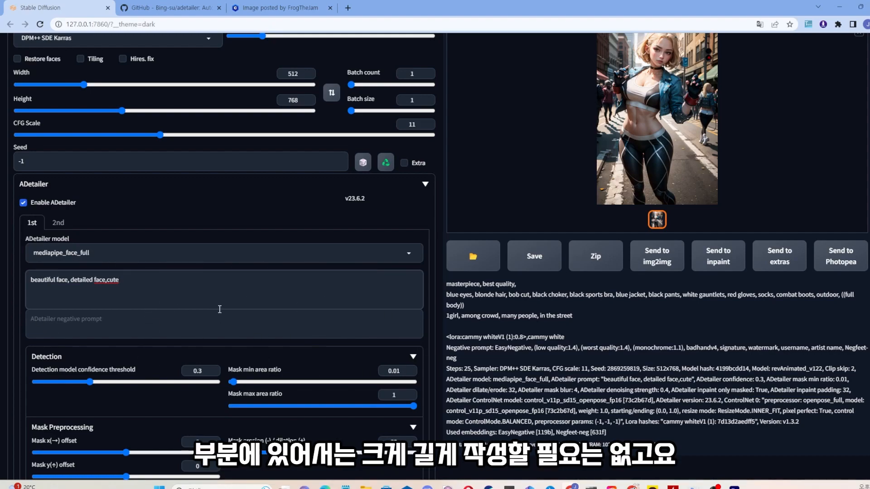
Set the first configuration's Mask min area ratio to 0 and collapse the Detection section
scroll(113, 272, "down", 1)
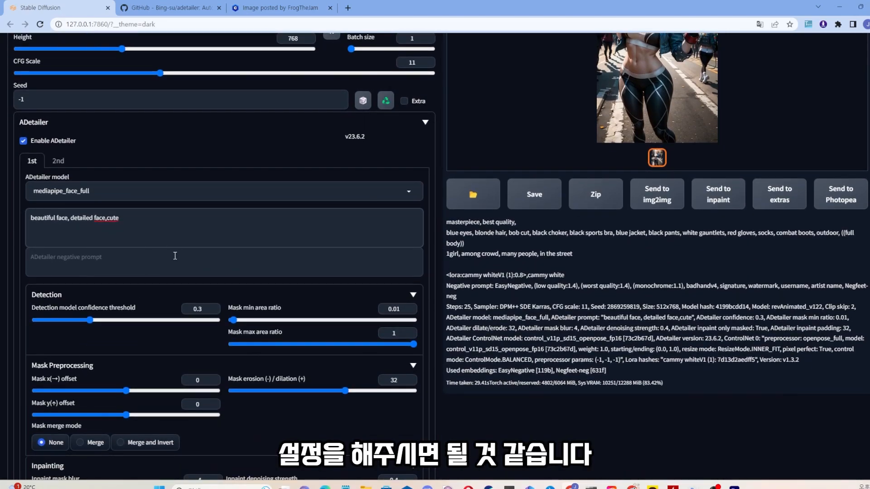
scroll(181, 251, "down", 1)
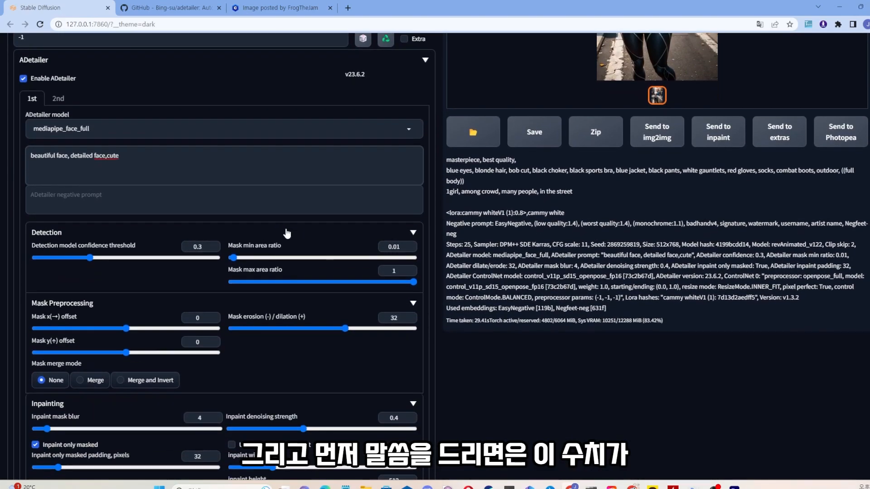
left_click(231, 258)
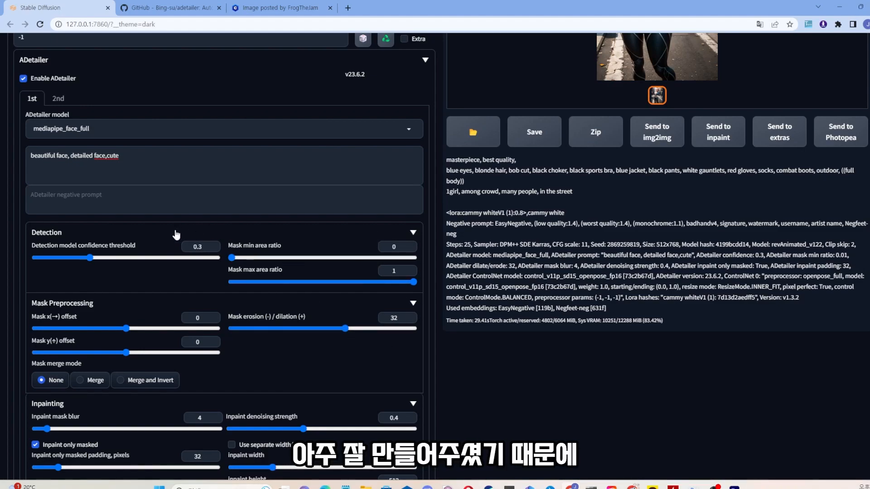
left_click(152, 232)
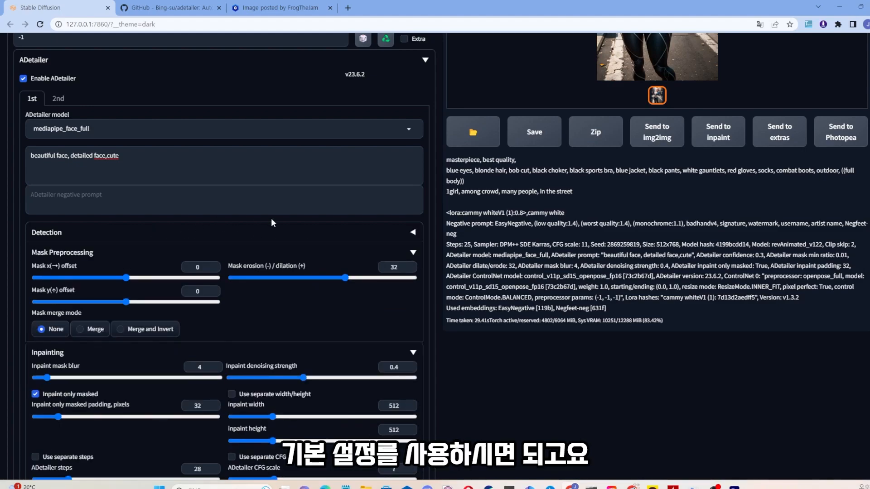
left_click(111, 234)
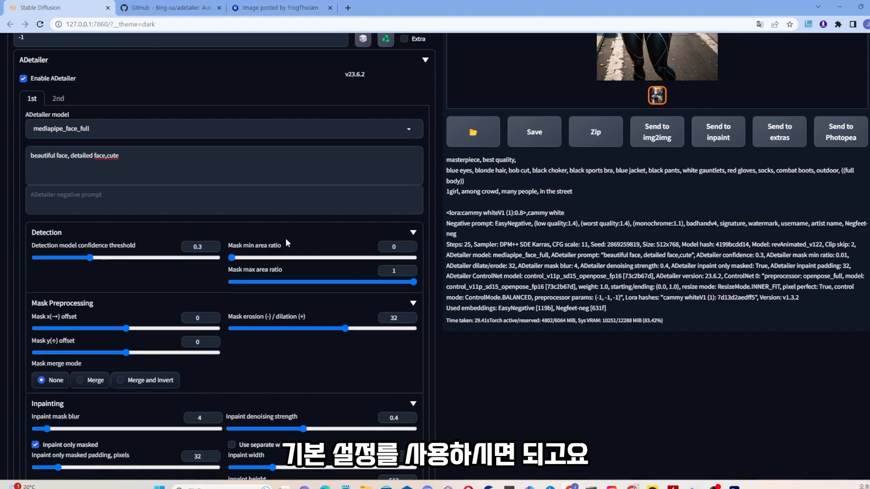
left_click(131, 237)
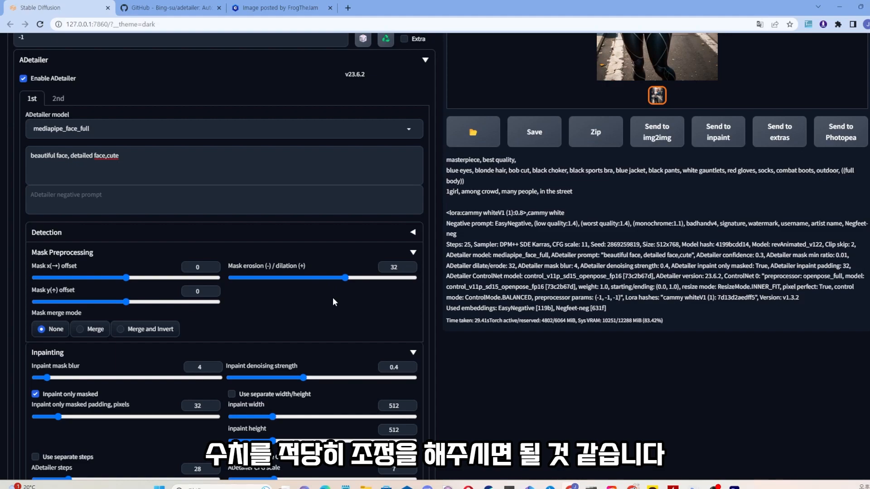
Review the Mask Preprocessing offsets, erosion/dilation and mask merge modes, and collapse that section
scroll(332, 298, "down", 1)
scroll(317, 296, "up", 2)
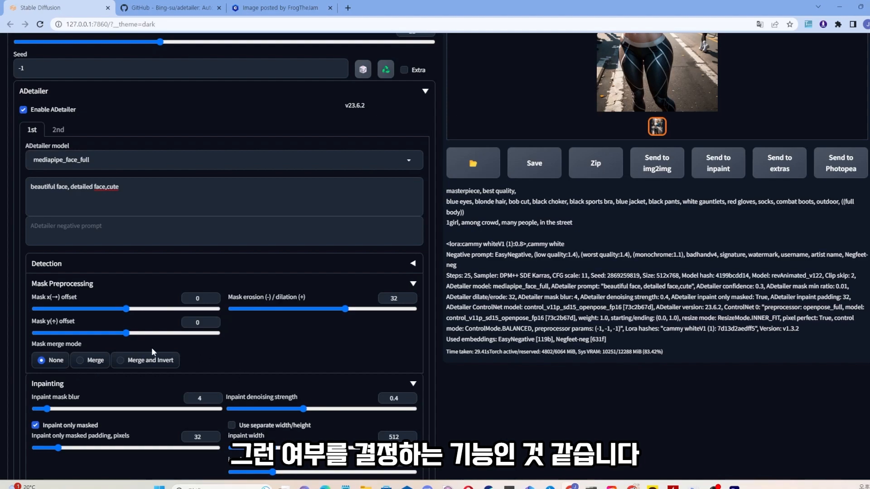
scroll(231, 346, "down", 2)
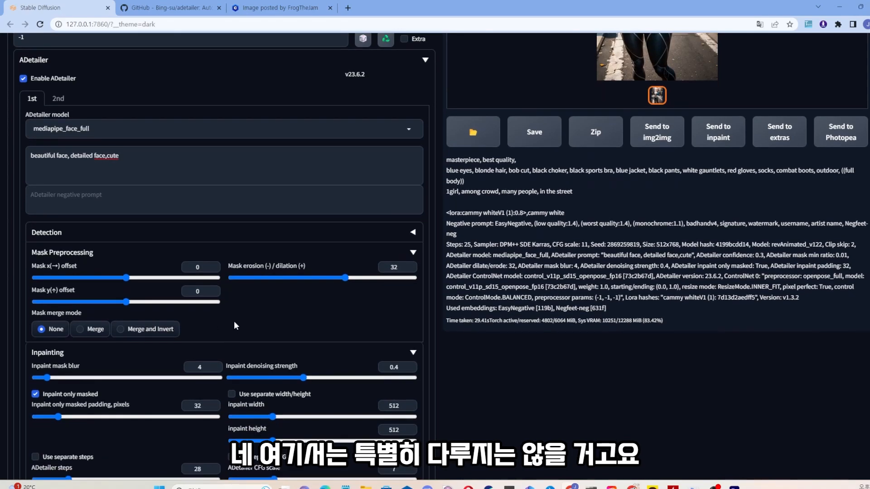
scroll(154, 313, "up", 1)
left_click(111, 240)
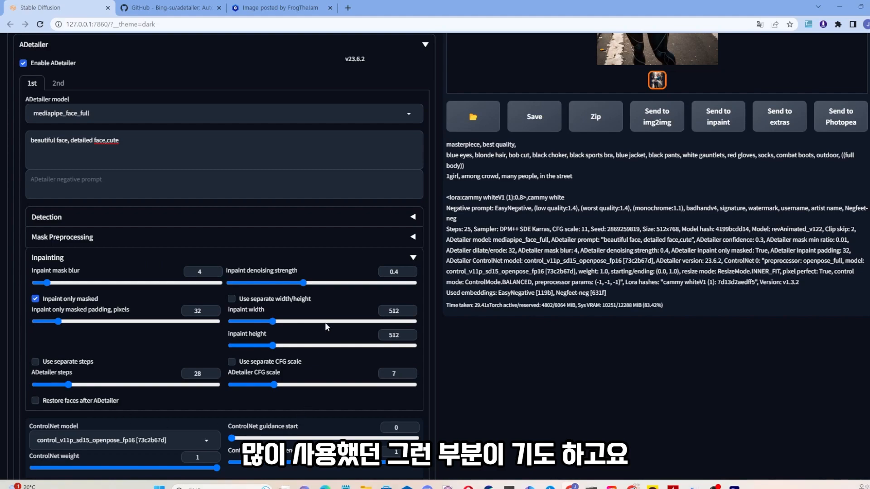
Check the Inpainting explanation in the ADetailer README on GitHub, and collapse the Inpainting section back in Stable Diffusion
left_click(191, 10)
scroll(422, 246, "up", 2)
scroll(423, 246, "up", 1)
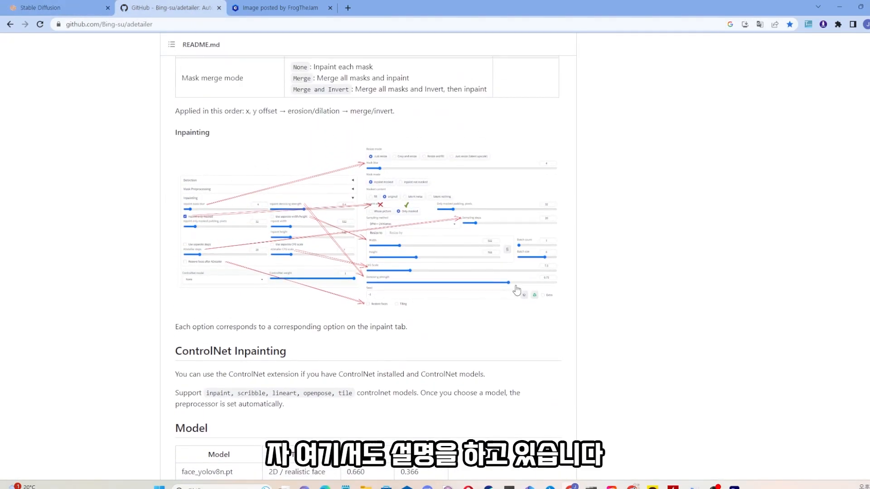
left_click(79, 7)
scroll(361, 224, "down", 1)
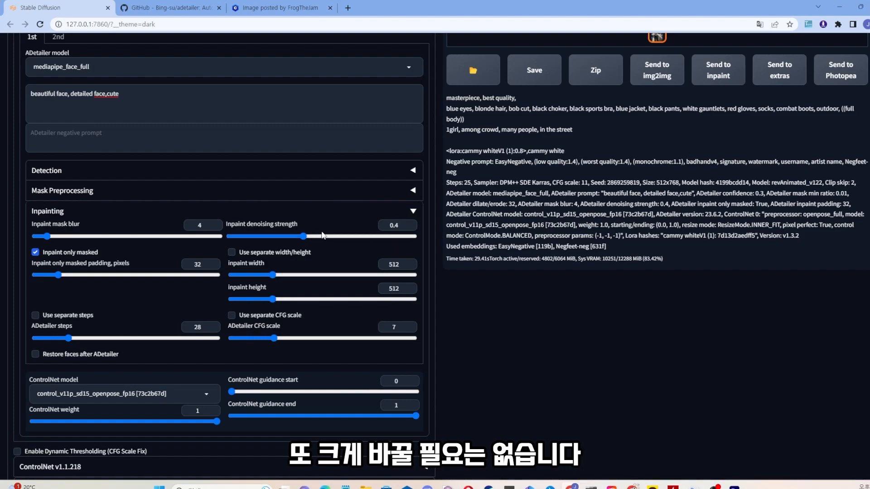
left_click(91, 211)
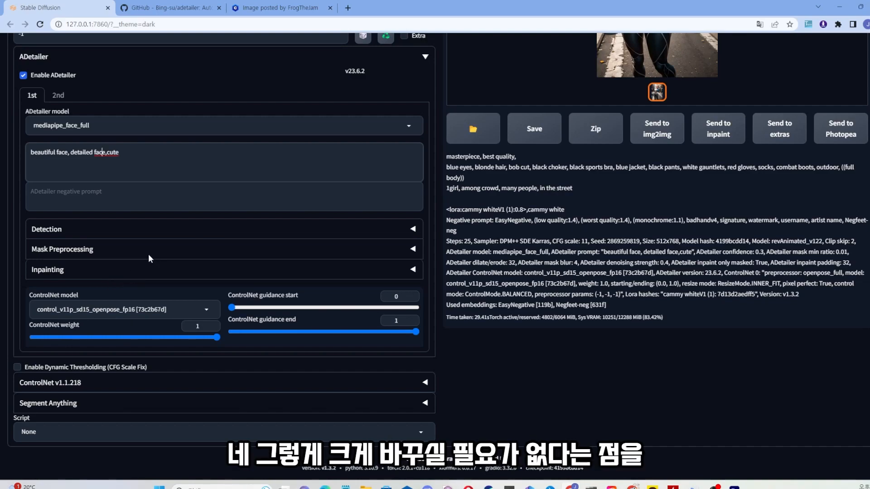
Set the ControlNet model of the first ADetailer configuration to None and view the available ControlNet models
left_click(203, 309)
left_click(66, 227)
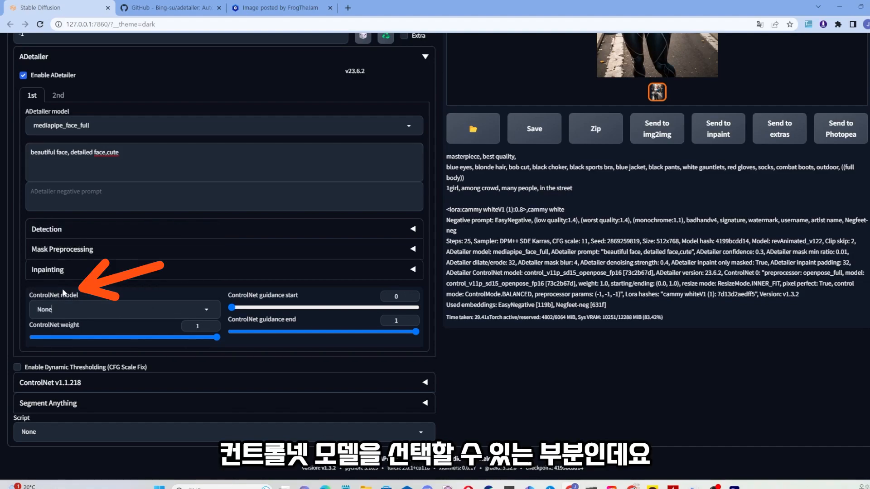
left_click(198, 308)
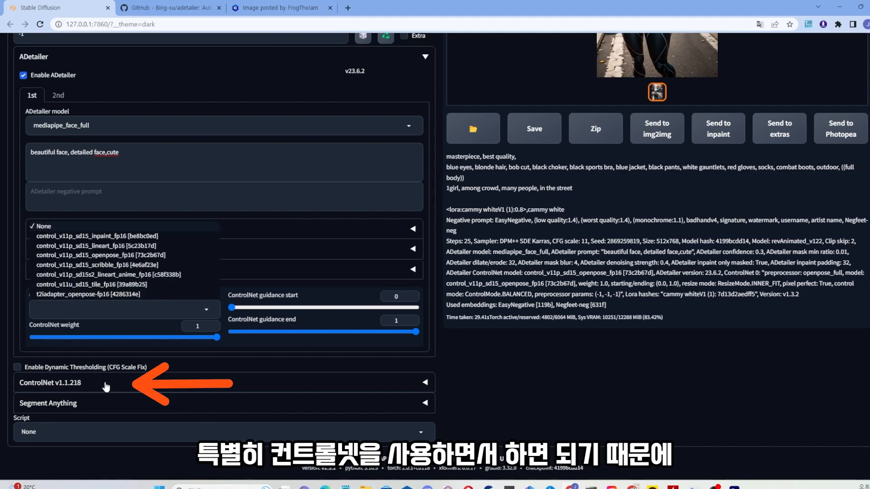
left_click(267, 358)
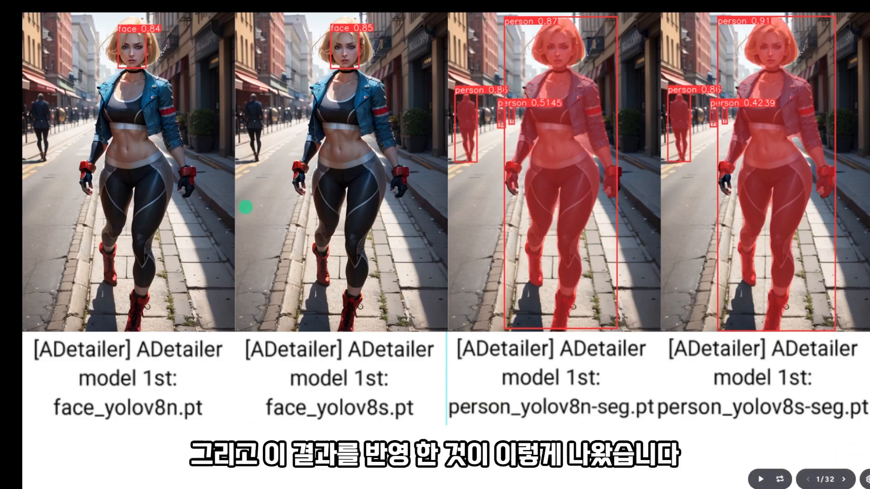
left_click(844, 481)
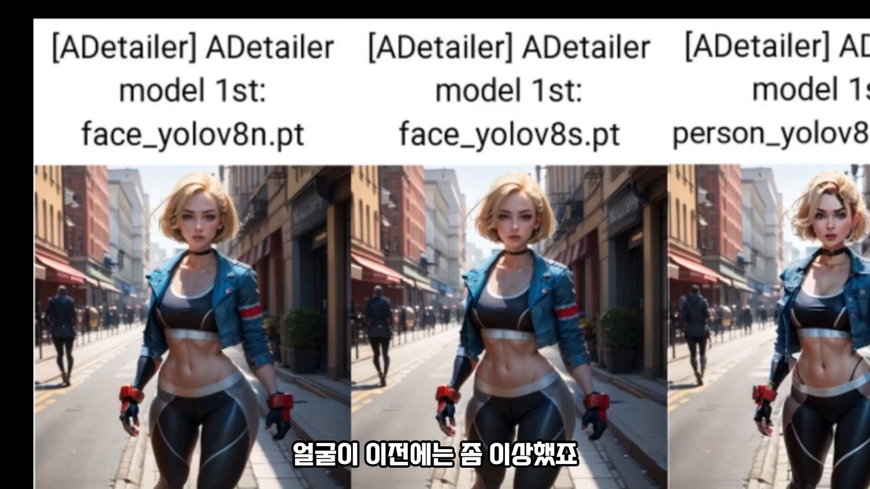
key("Right")
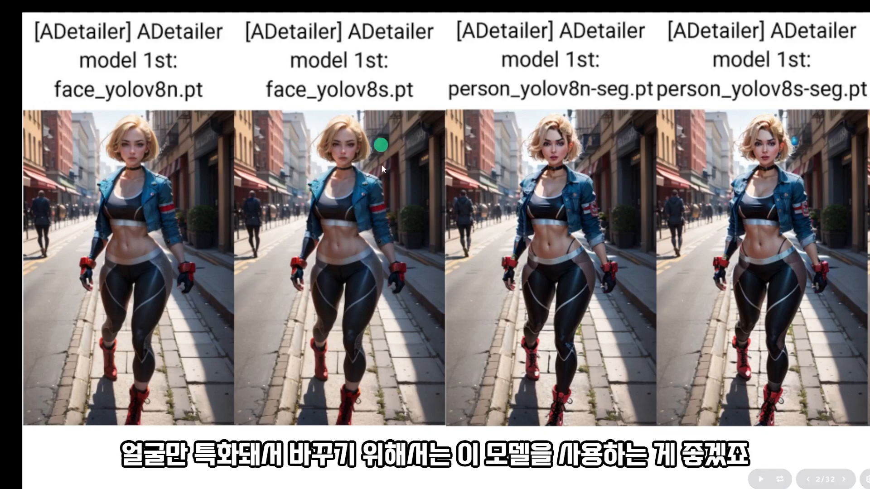
left_click(843, 479)
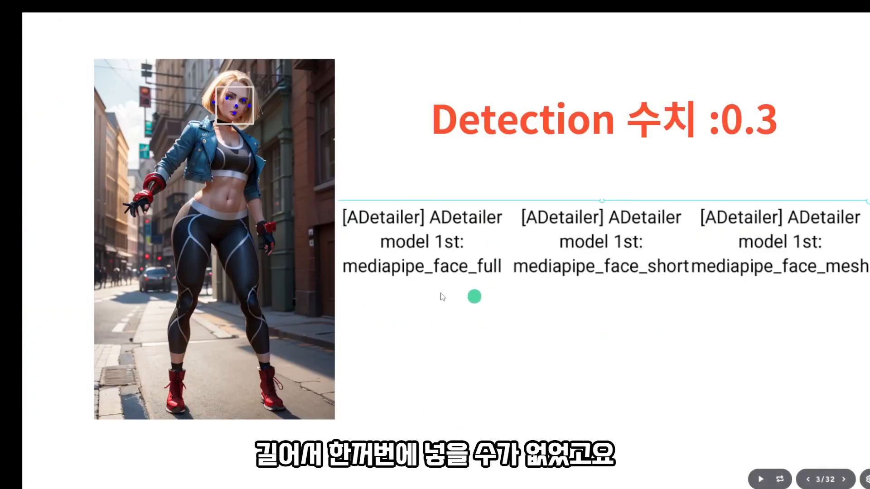